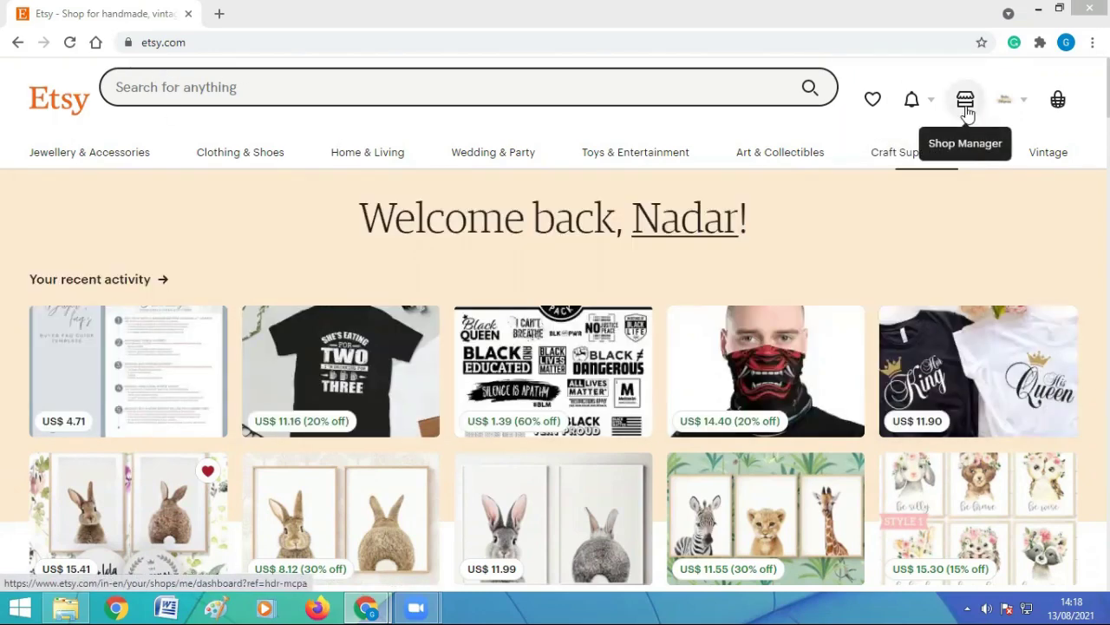
Step: Open the Info & Appearance settings of the shop in Etsy's Shop Manager
left_click(968, 108)
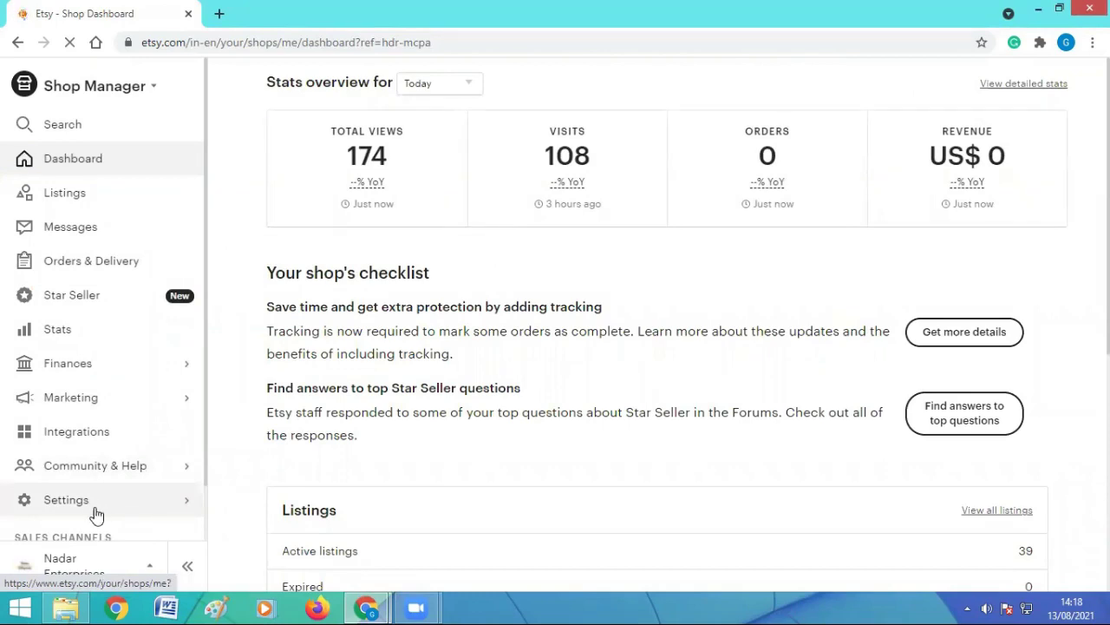
left_click(182, 505)
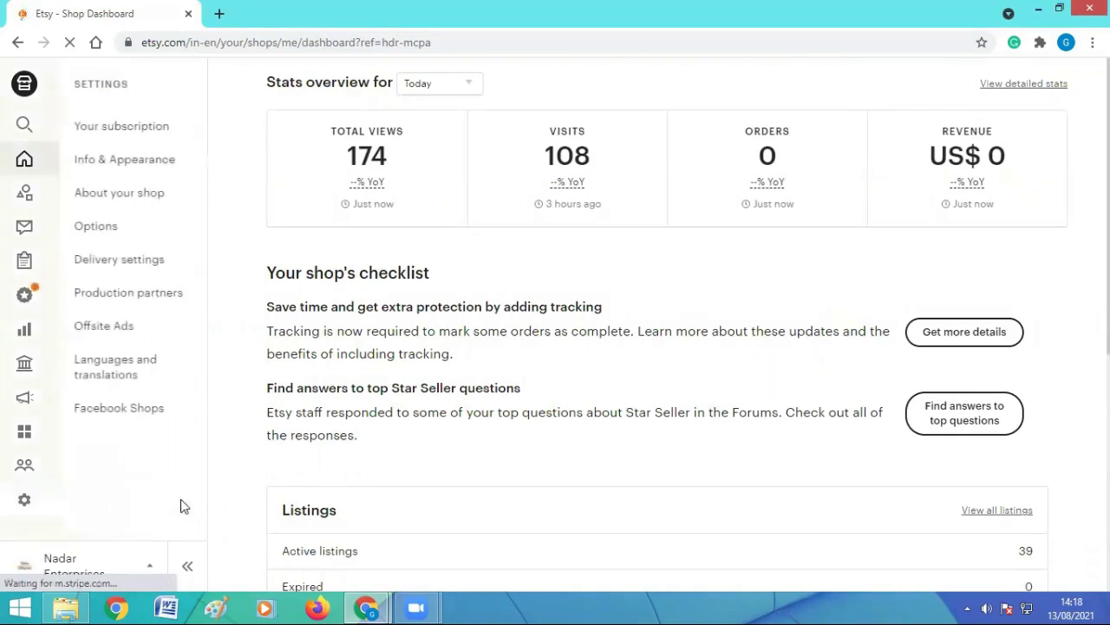
left_click(168, 170)
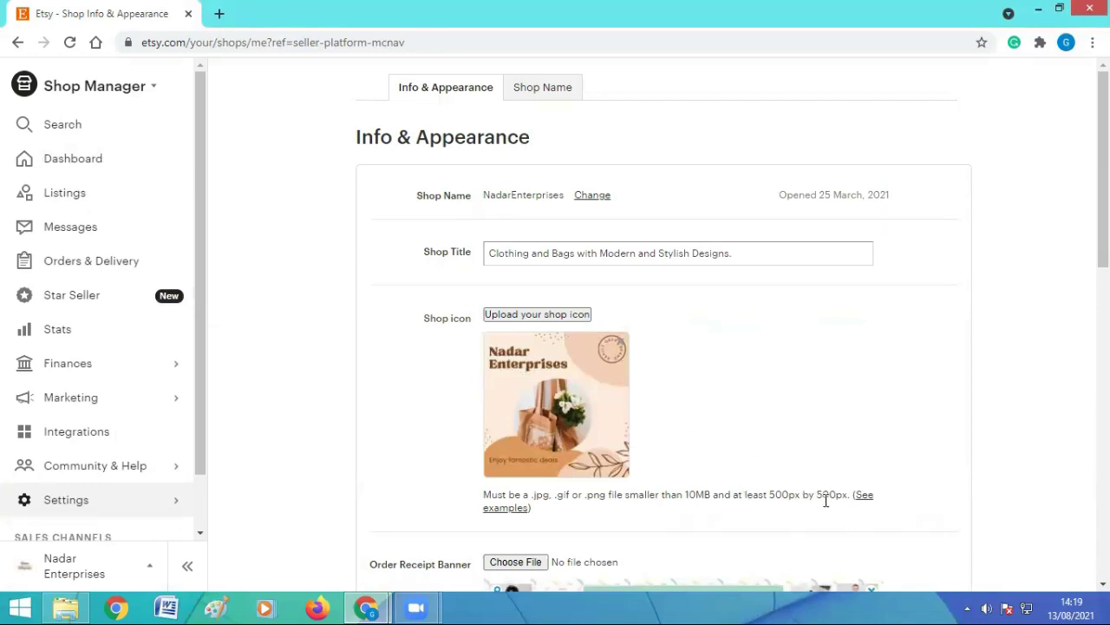
Step: Open Canva's page of all designs (canva.com/folder/all-designs) in a new browser tab beside the Etsy settings
left_click(220, 13)
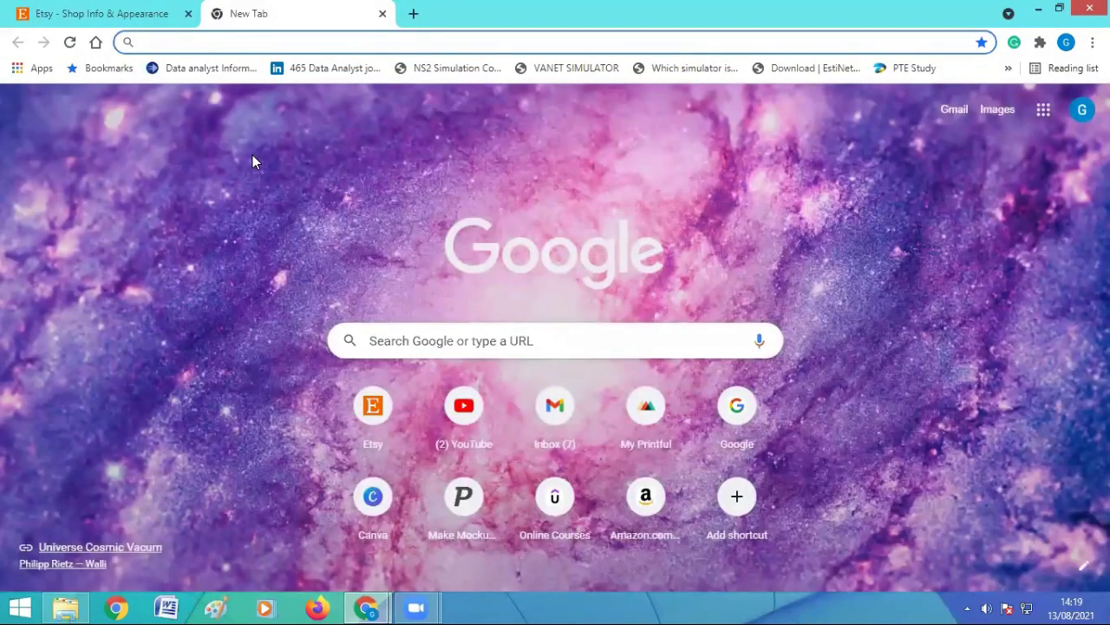
type("canva.com/folder/all-designs")
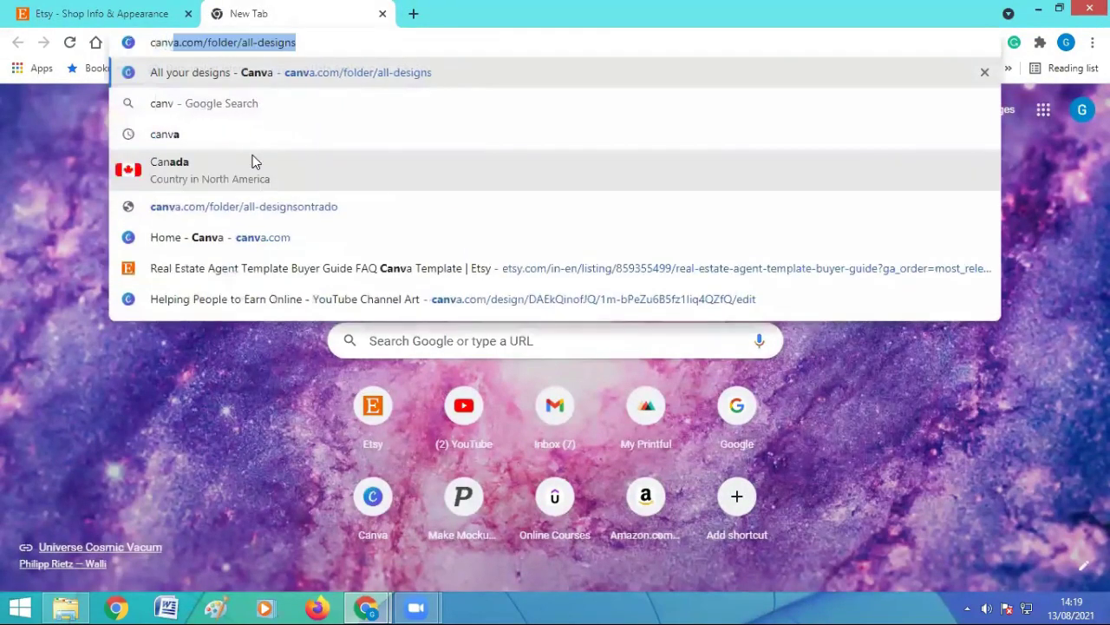
key("Return")
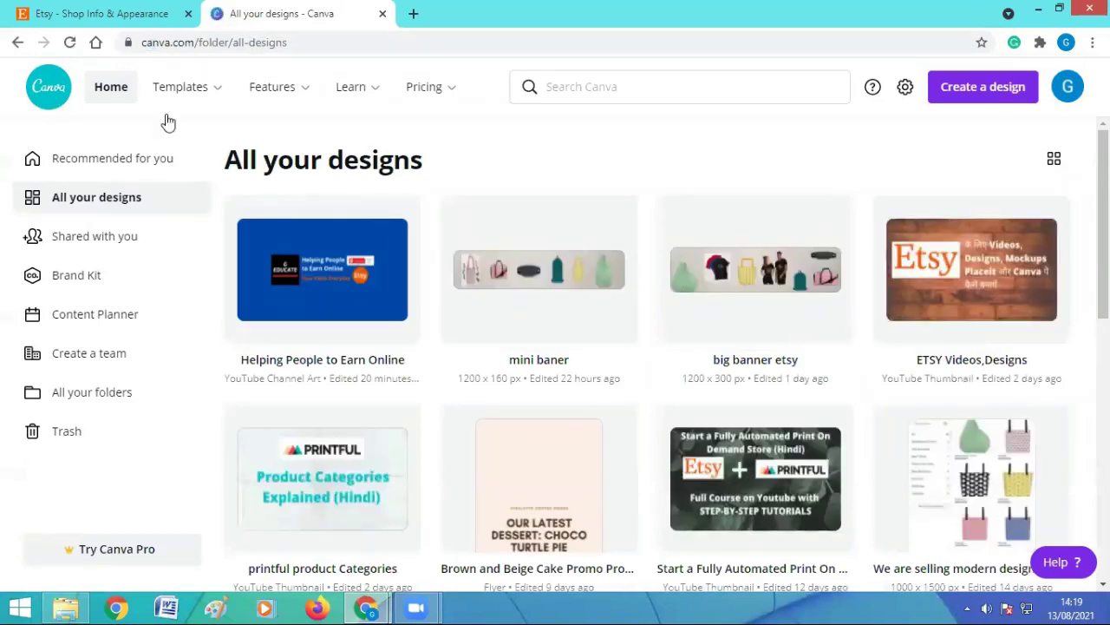
left_click(123, 13)
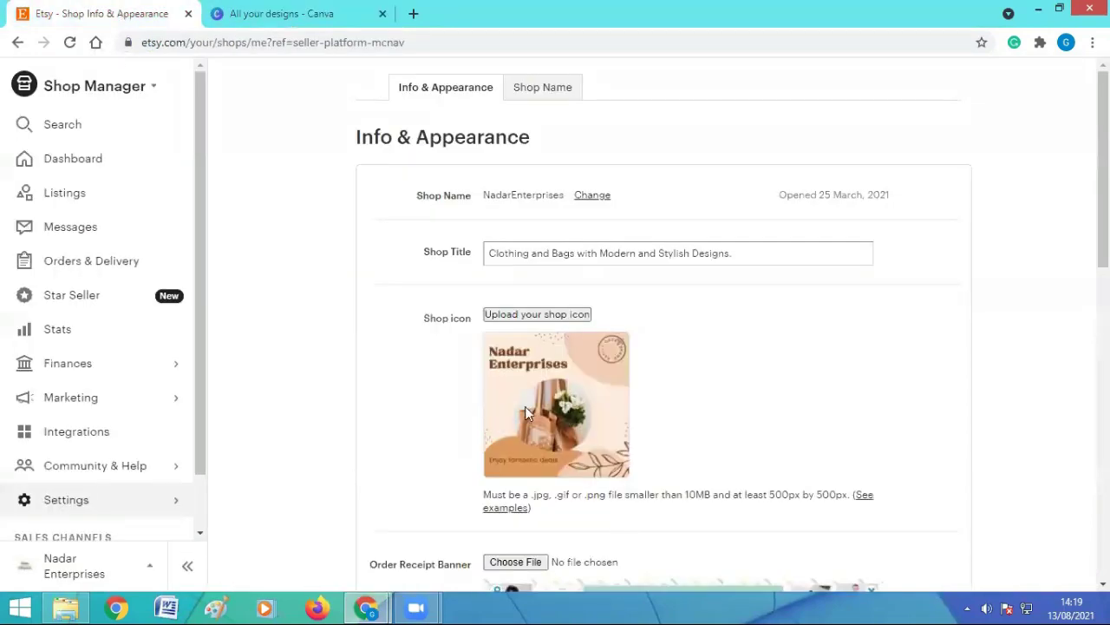
left_click(286, 13)
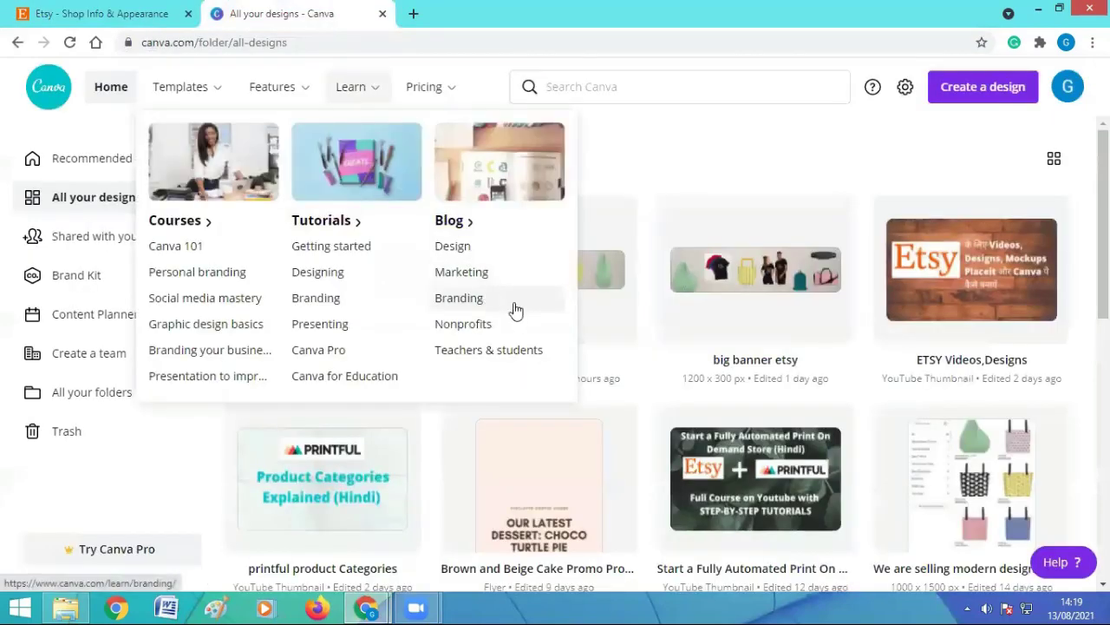
Step: Open the 500 x 500 px "The Big Annual Super Sale" shop icon design and browse the available templates
scroll(841, 247, "down", 4)
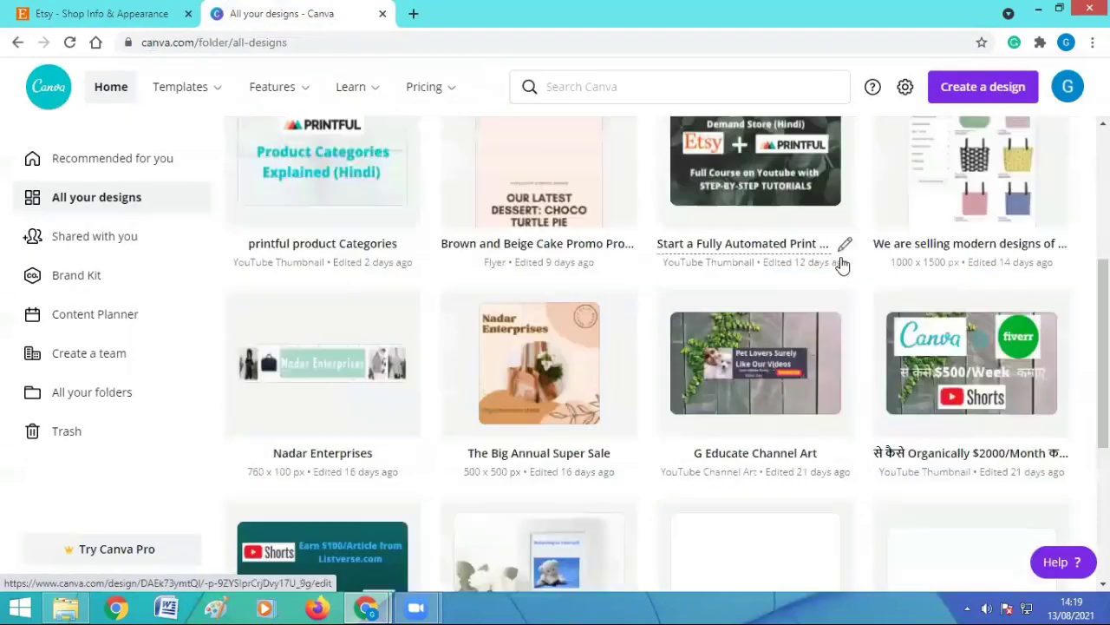
left_click(525, 381)
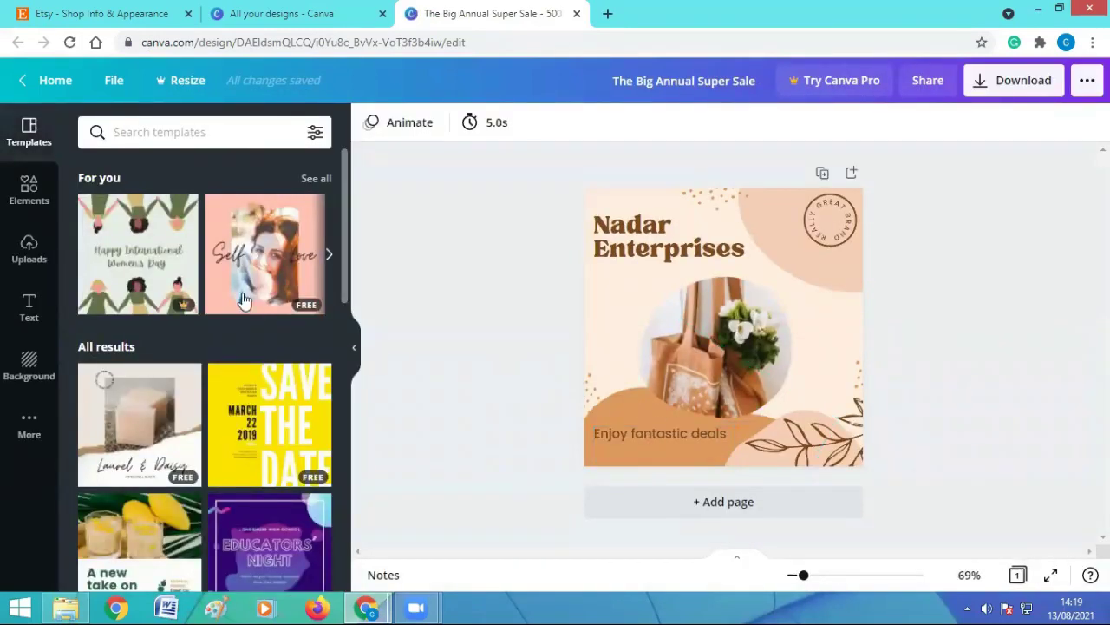
scroll(223, 396, "down", 10)
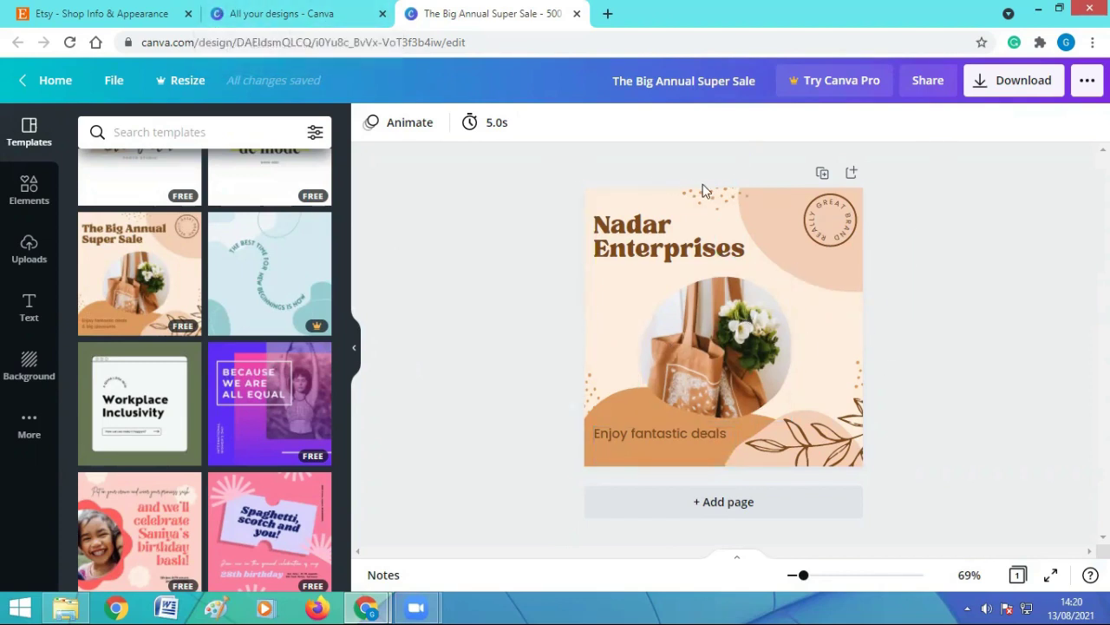
left_click(716, 207)
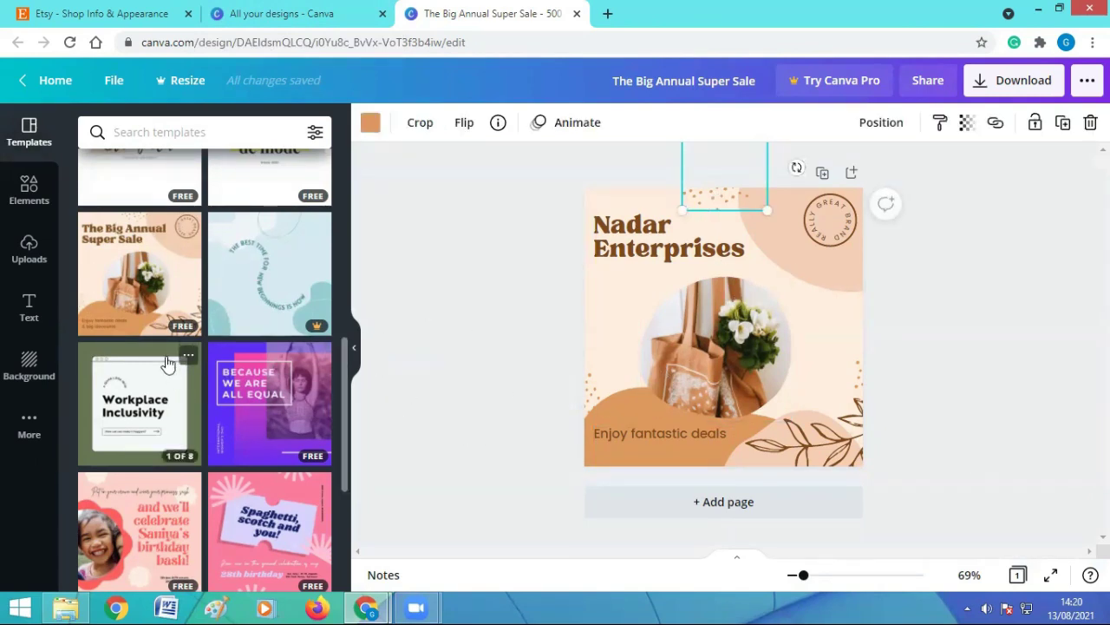
scroll(165, 362, "up", 15)
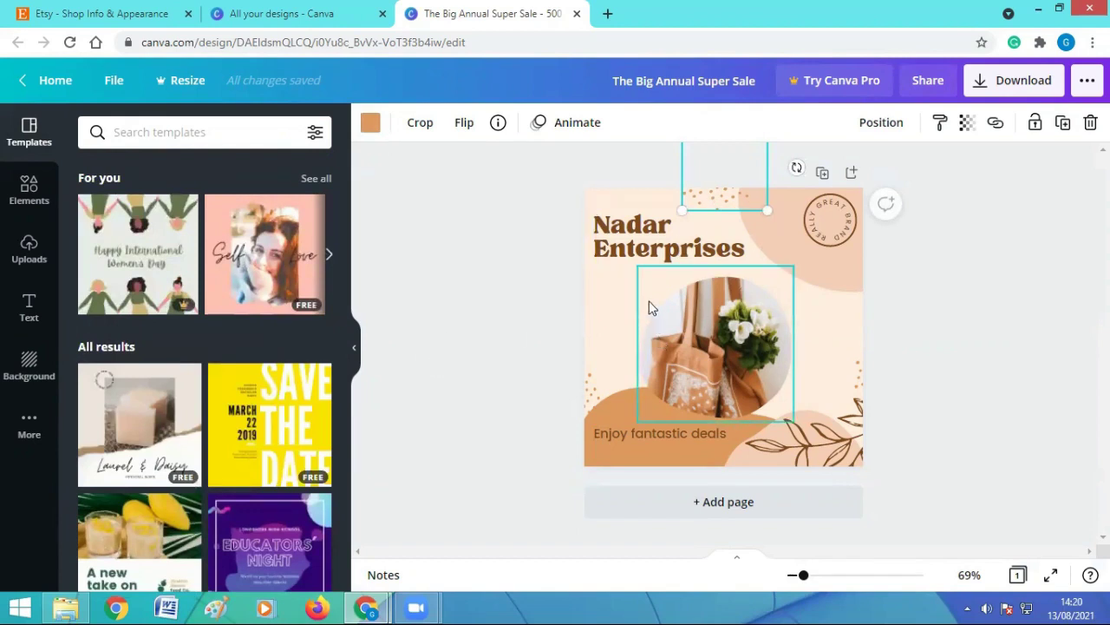
Step: Switch back to the Etsy shop settings and check the upload requirements for the Order Receipt Banner
left_click(169, 12)
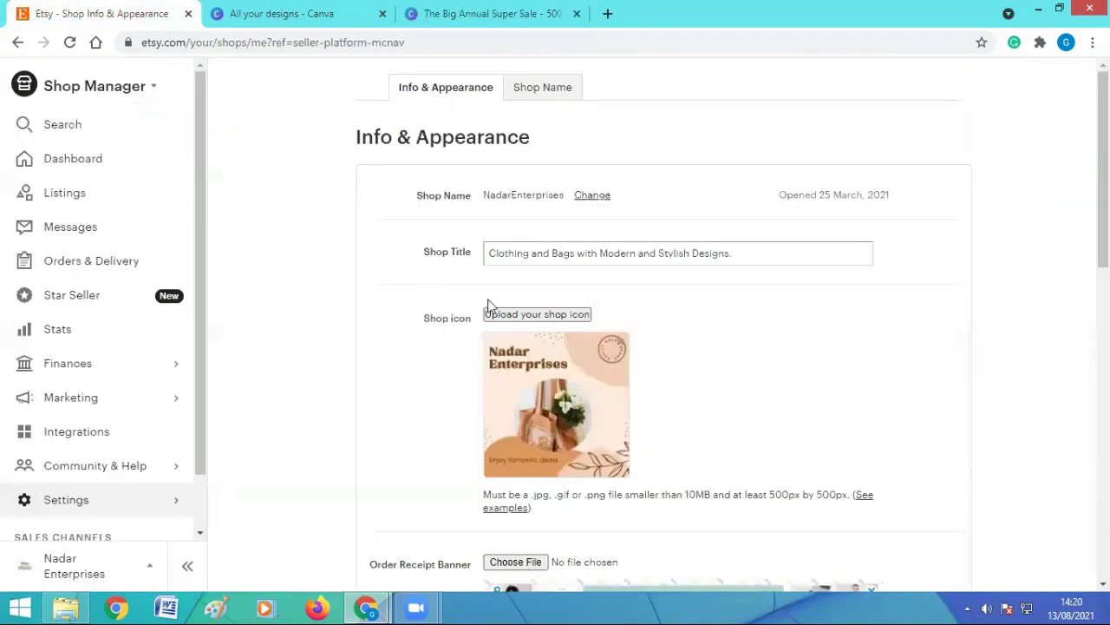
scroll(492, 307, "down", 5)
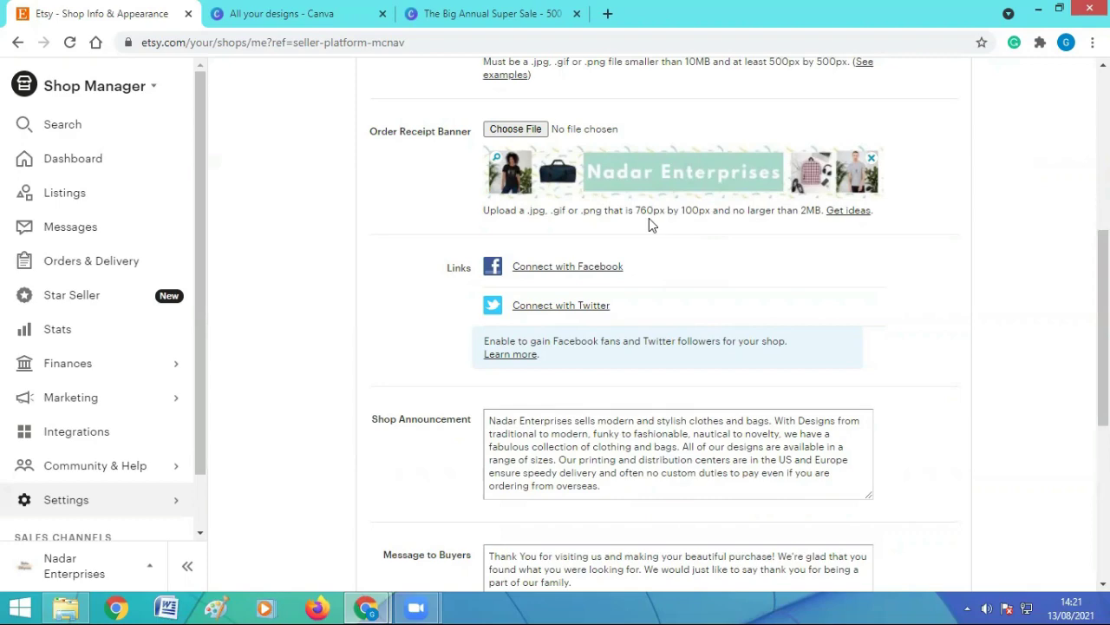
Step: Enter a custom size of 760 x 100 px for a new design in Canva, matching Etsy's receipt banner requirements
left_click(364, 14)
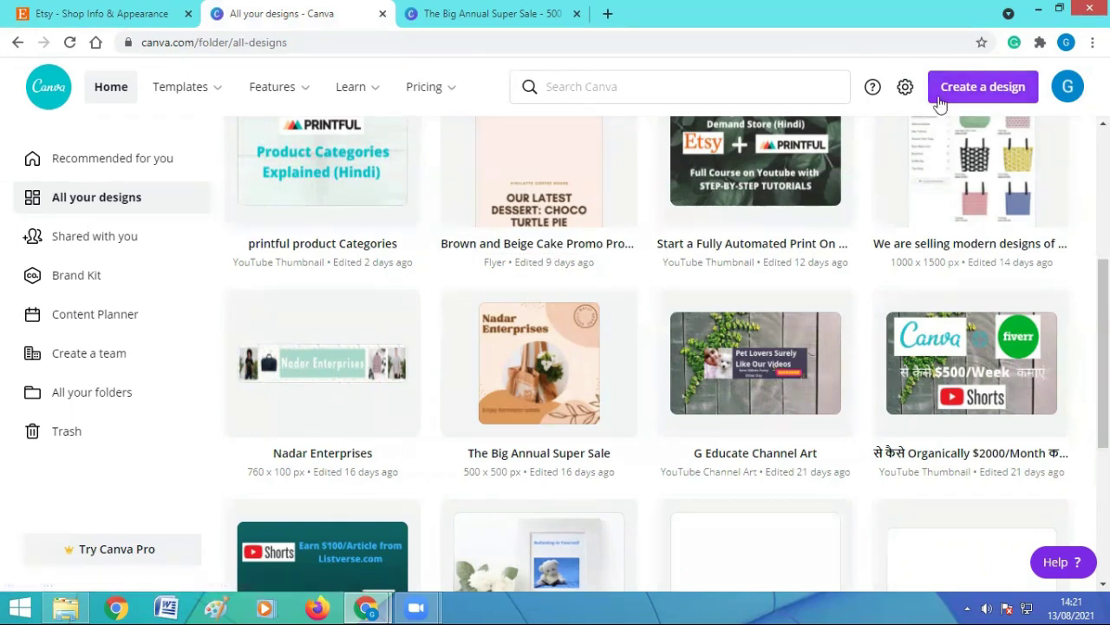
left_click(989, 96)
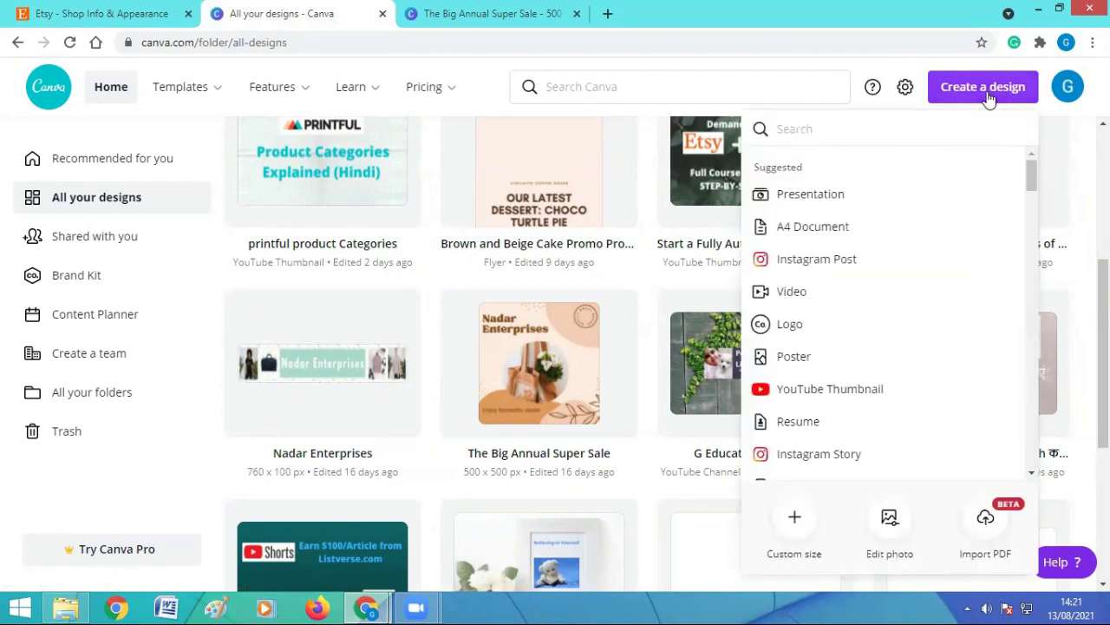
left_click(794, 520)
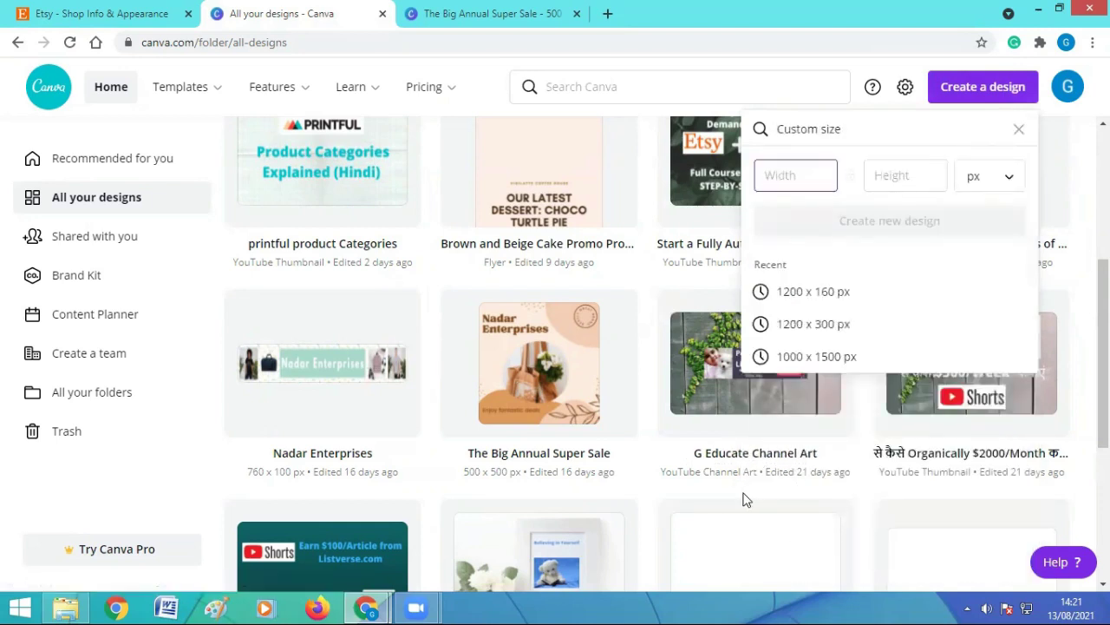
type("760")
left_click(893, 173)
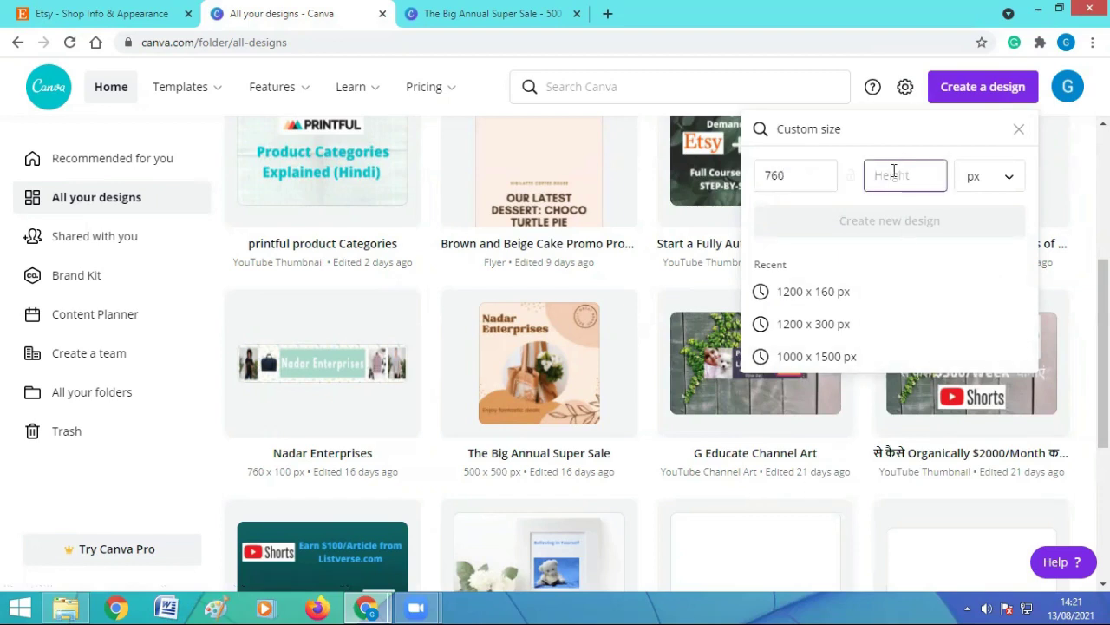
type("100")
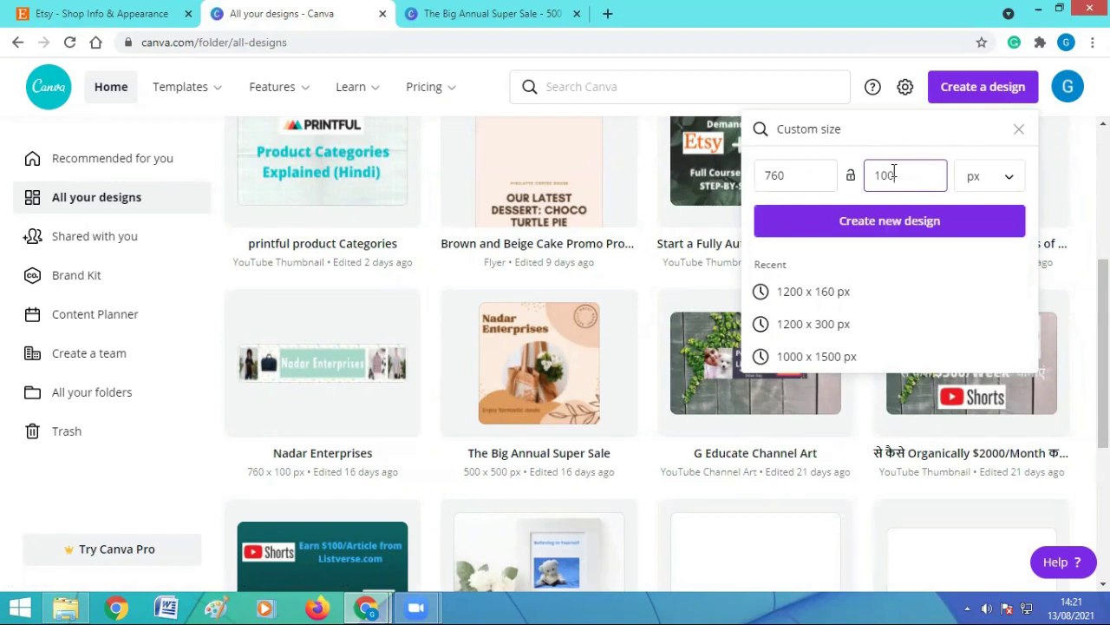
left_click(994, 181)
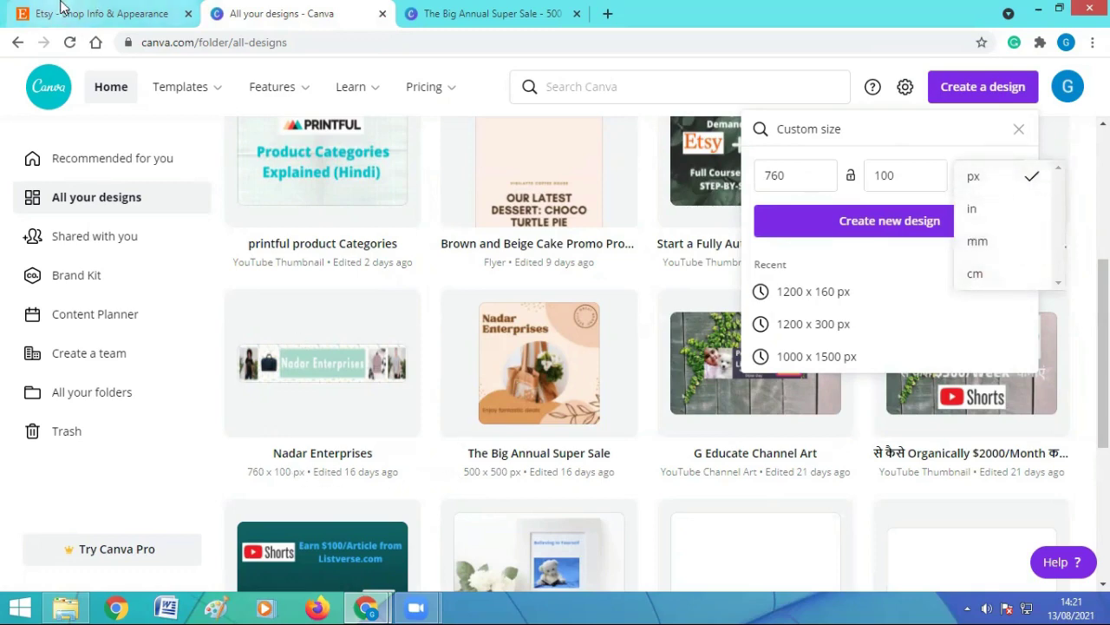
left_click(61, 7)
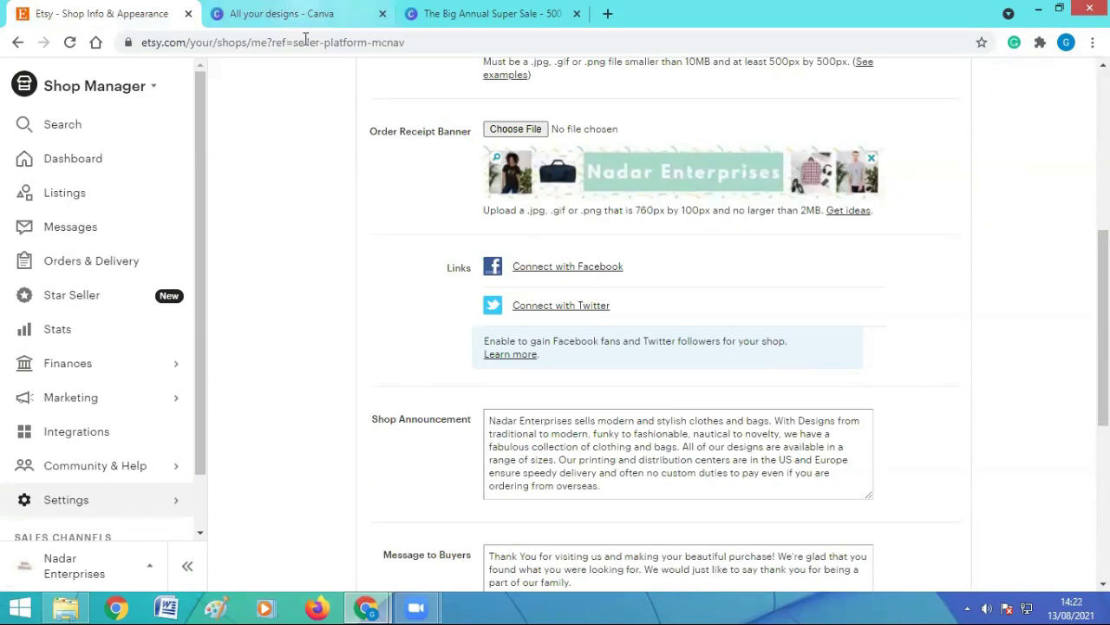
left_click(414, 14)
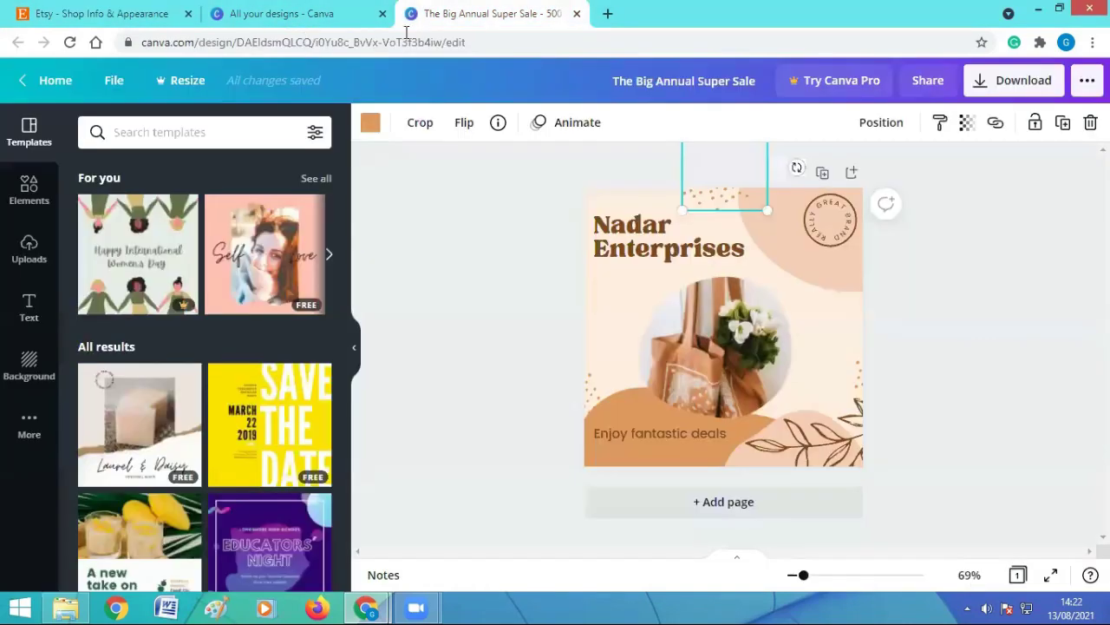
left_click(347, 16)
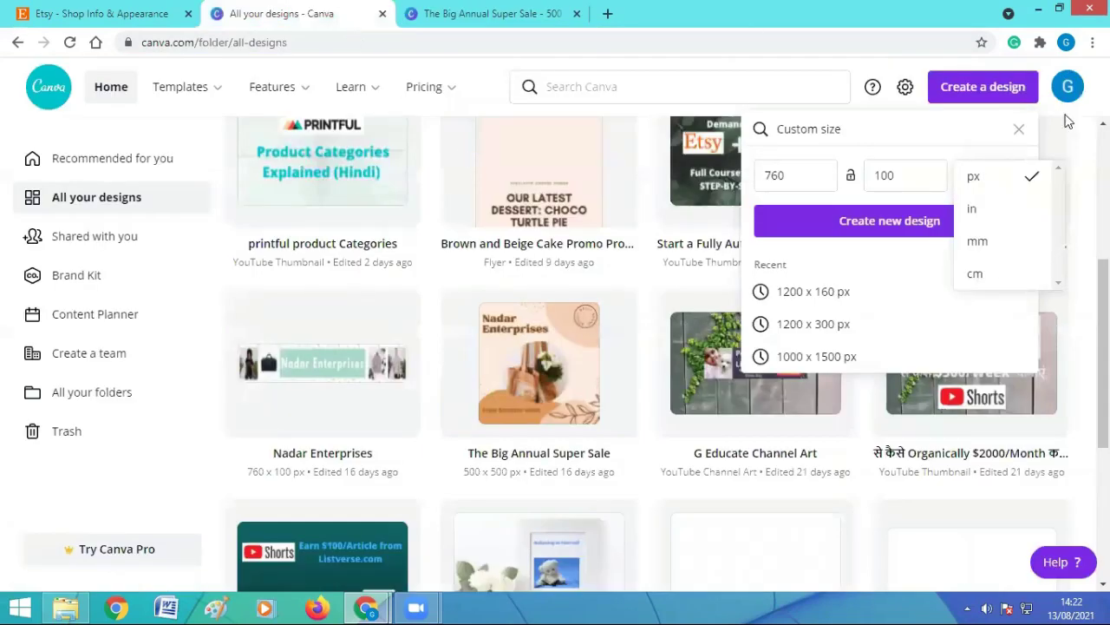
left_click(973, 176)
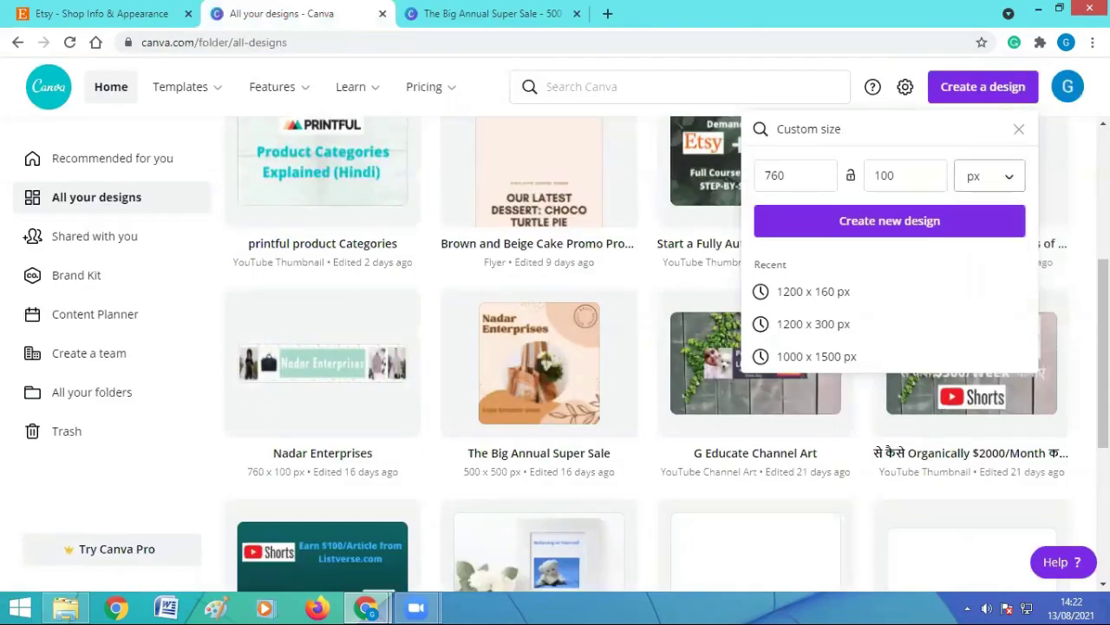
Step: Open the existing 760 x 100 px "Nadar Enterprises" banner design and view the uploaded product images
left_click(335, 397)
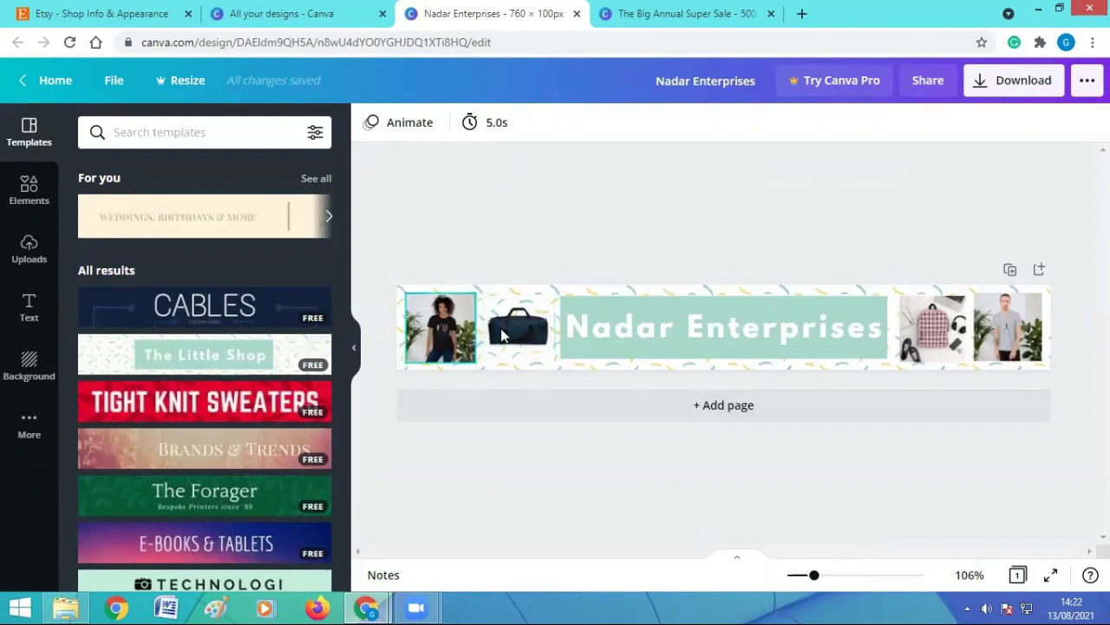
left_click(20, 254)
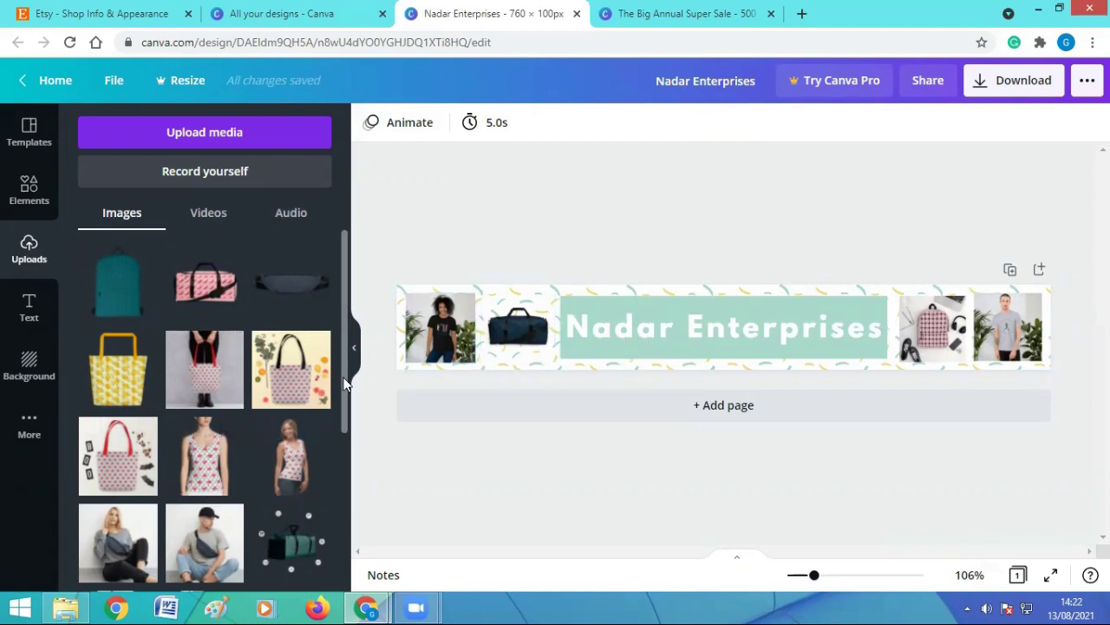
mouse_move(345, 385)
left_mouse_down()
mouse_move(359, 496)
mouse_move(359, 385)
left_mouse_up()
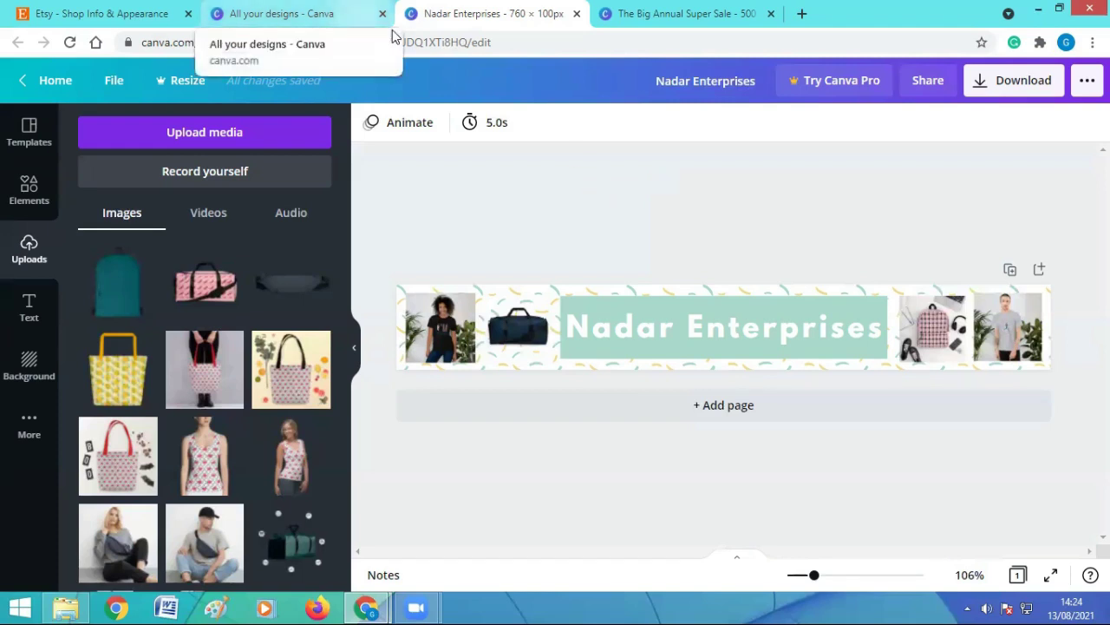
Step: Switch back to Etsy and review the shop title, icon, receipt banner, social links and message fields in Info & Appearance
left_click(169, 19)
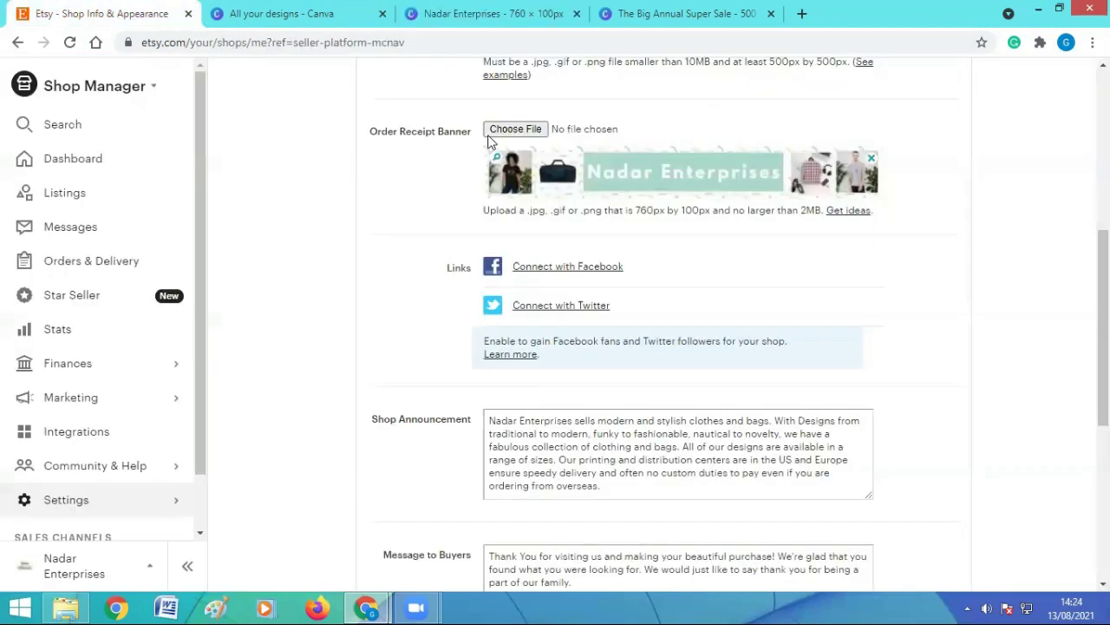
scroll(478, 162, "up", 1)
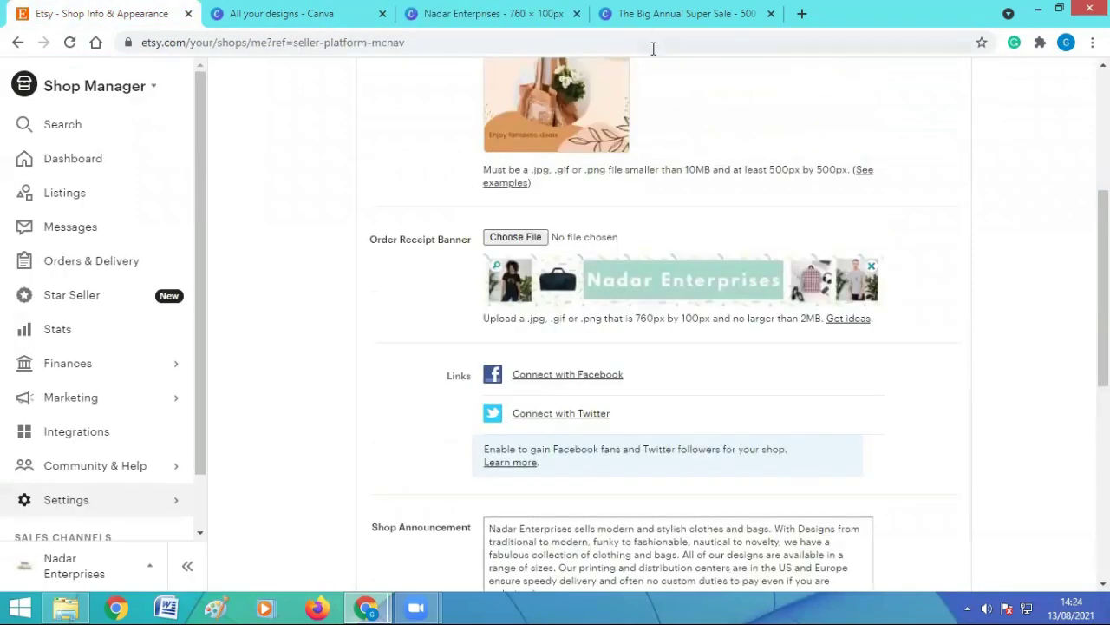
scroll(624, 156, "up", 3)
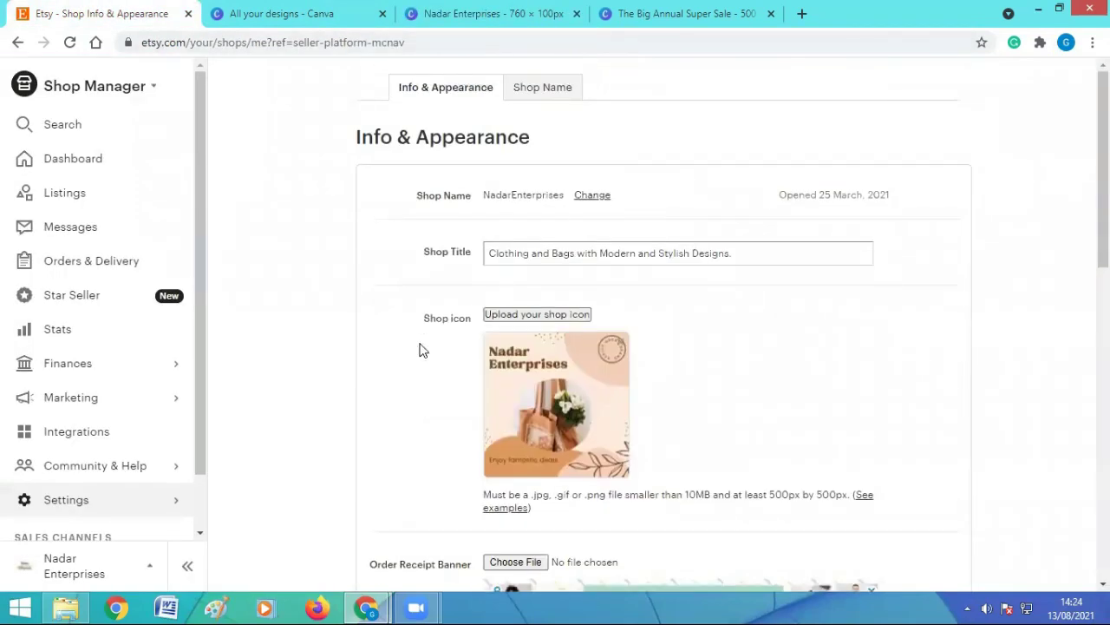
scroll(433, 343, "down", 2)
scroll(438, 347, "down", 5)
scroll(487, 360, "up", 3)
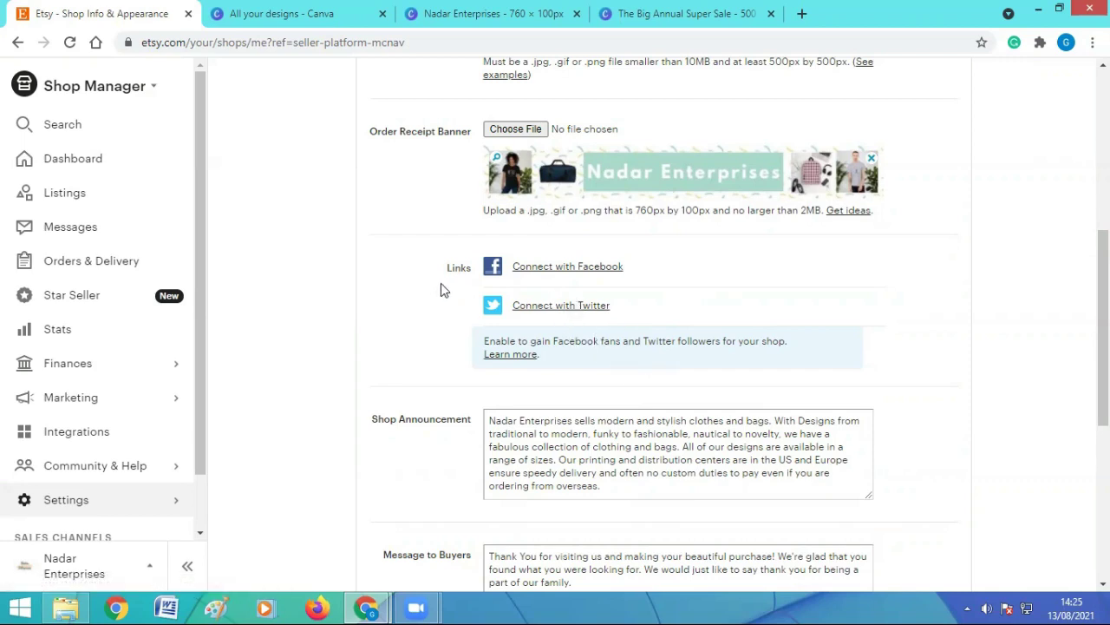
scroll(440, 283, "down", 4)
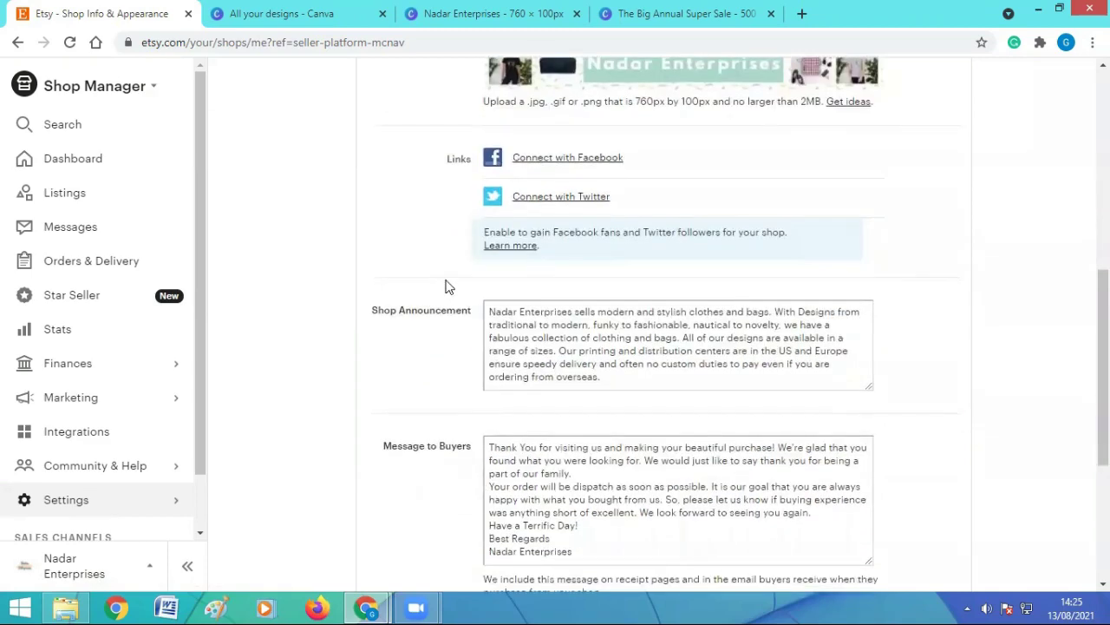
scroll(460, 283, "up", 4)
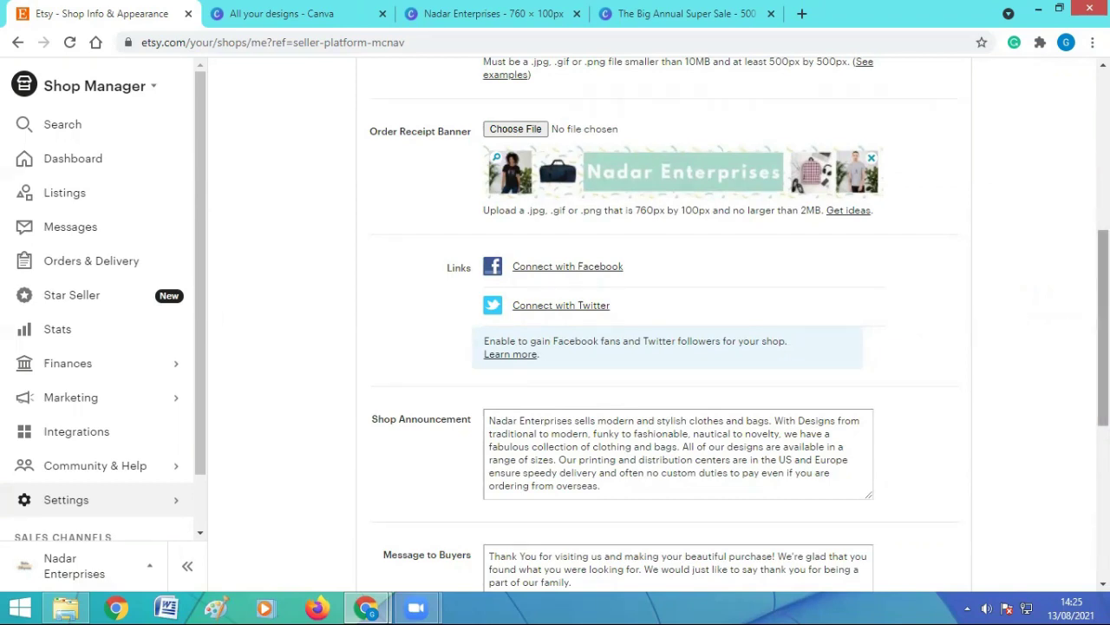
Step: Examine the Shop Announcement text, highlighting the words "US and Europe" as the printing and distribution locations
left_click_drag(1103, 330, 1104, 397)
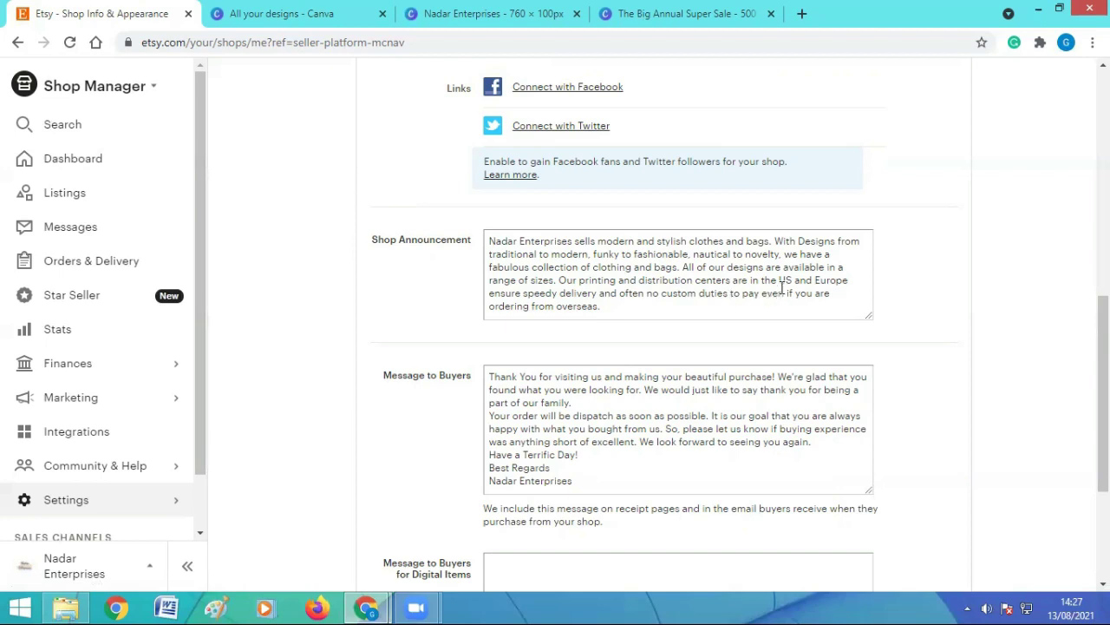
left_click_drag(779, 280, 848, 280)
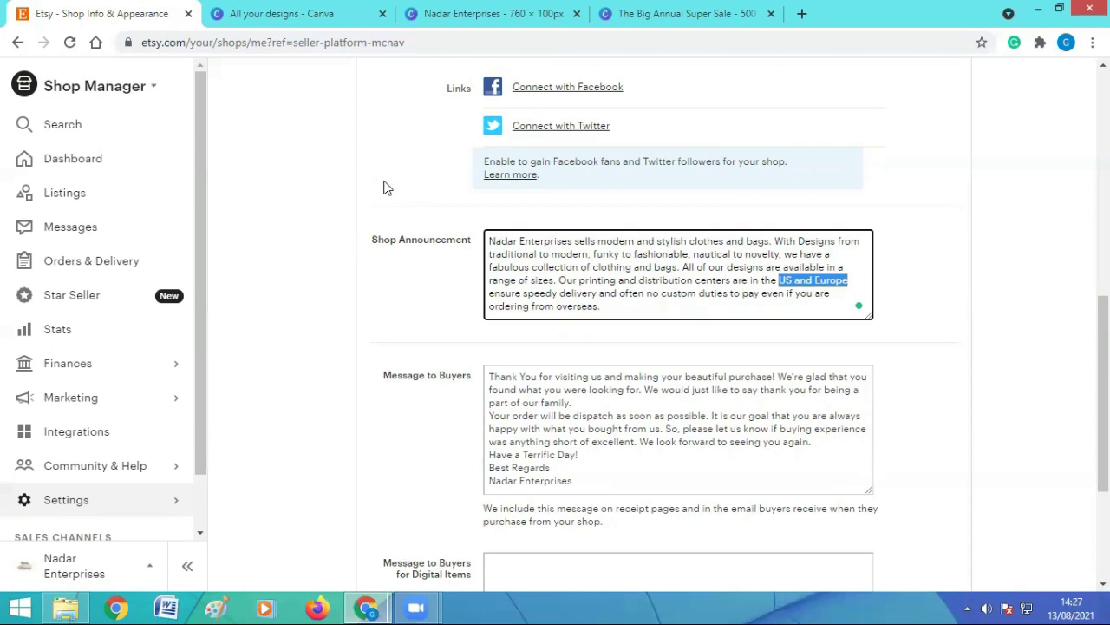
left_click(302, 235)
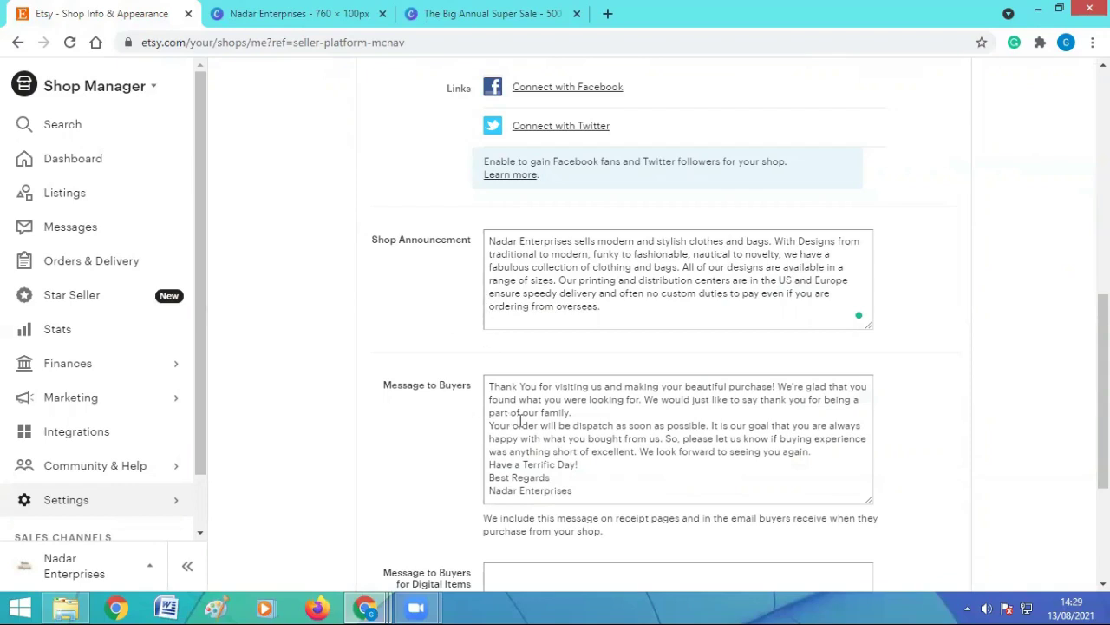
Step: Examine the Message to Buyers by highlighting its full text, and view the digital items message field
scroll(448, 422, "down", 3)
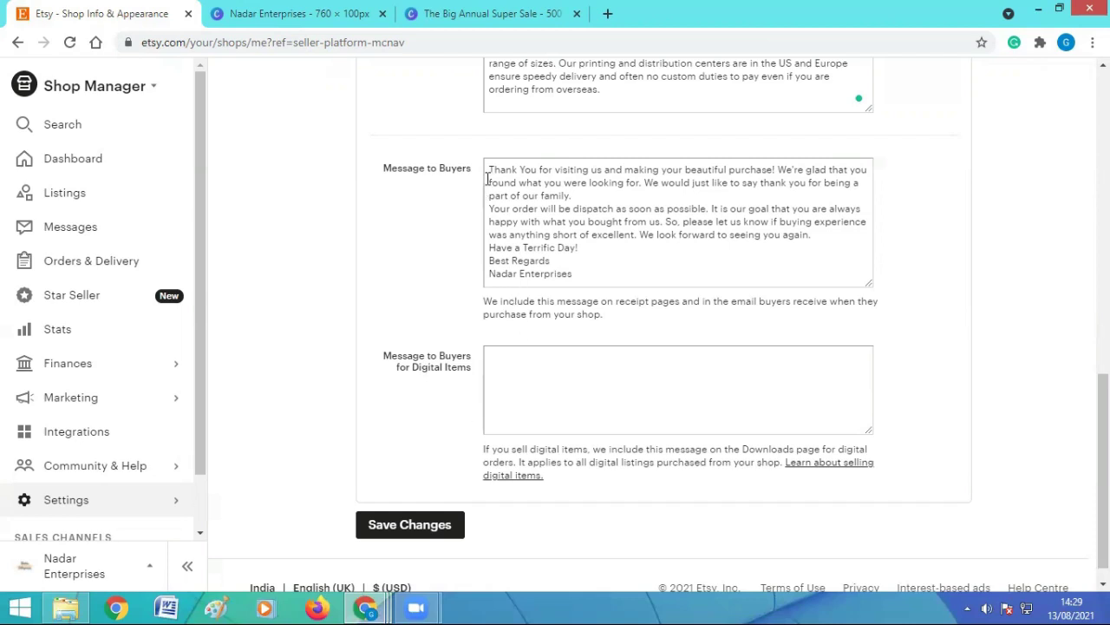
left_click_drag(486, 170, 590, 295)
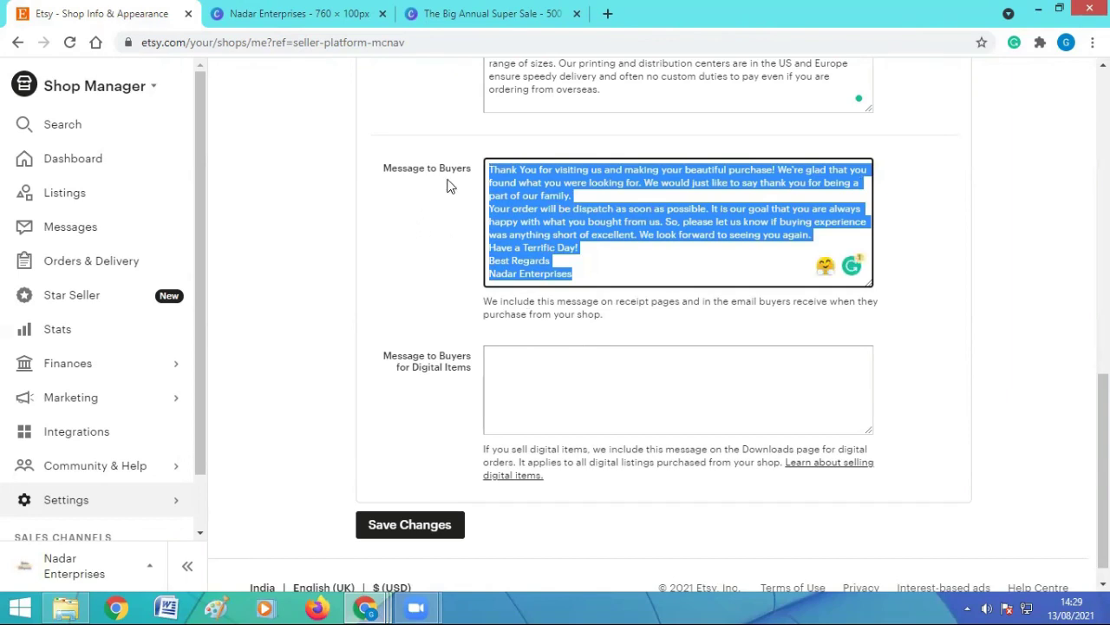
left_click(718, 331)
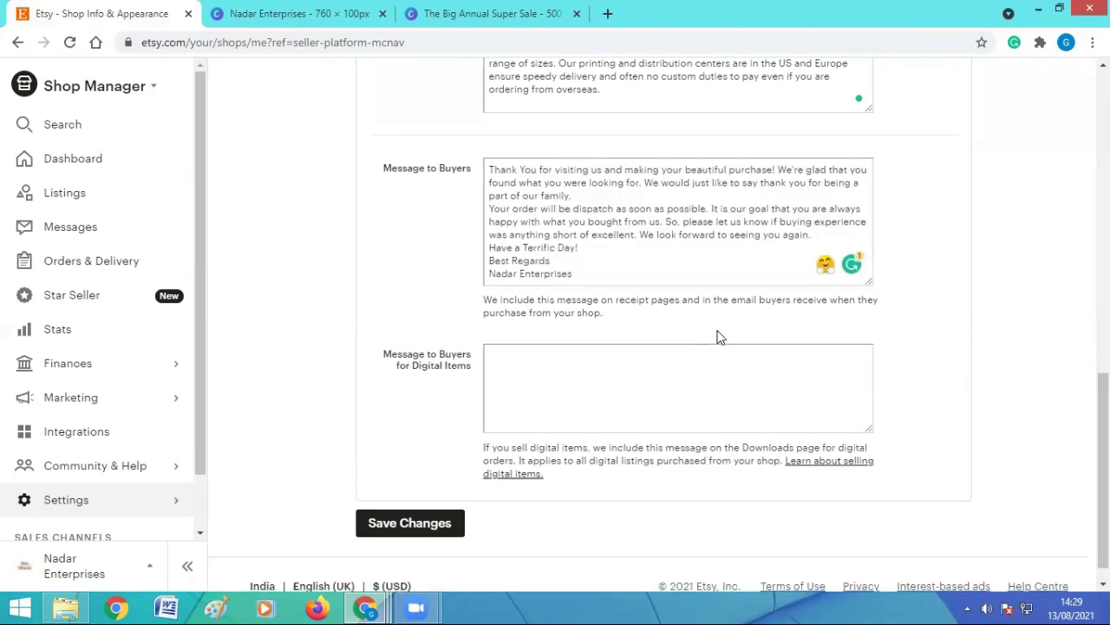